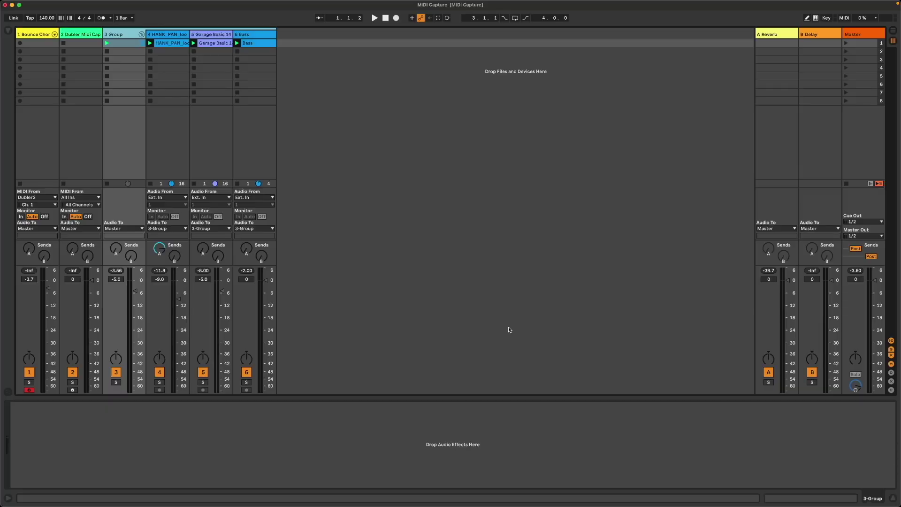
Play the project briefly, stop it, and select the Bounce Chords track
key(space)
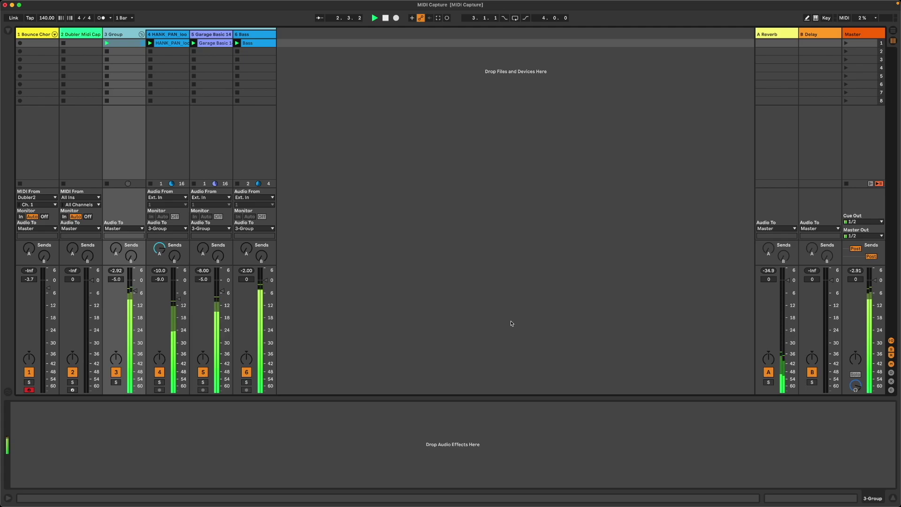
key(space)
click(40, 34)
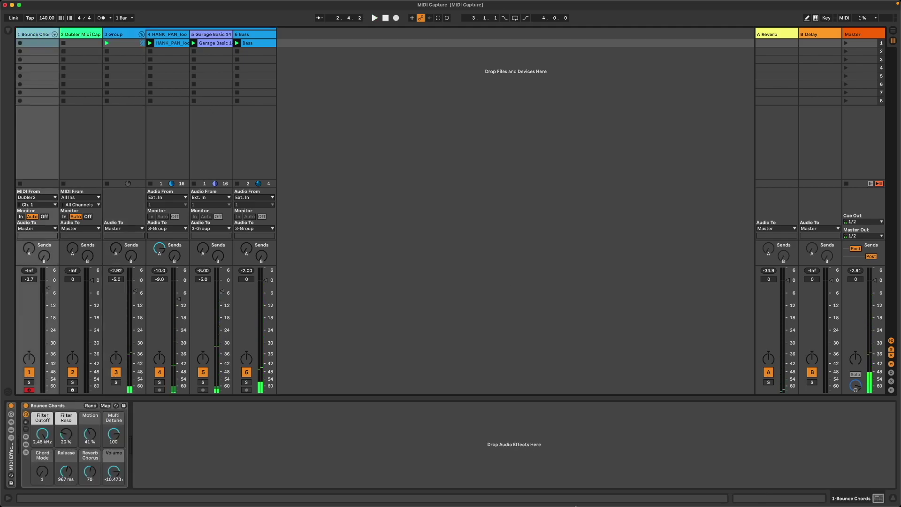
Bring up Dubler 2, then return to Live and open track 2's Dubler Midi Capture window
mouse_move(573, 491)
click(695, 491)
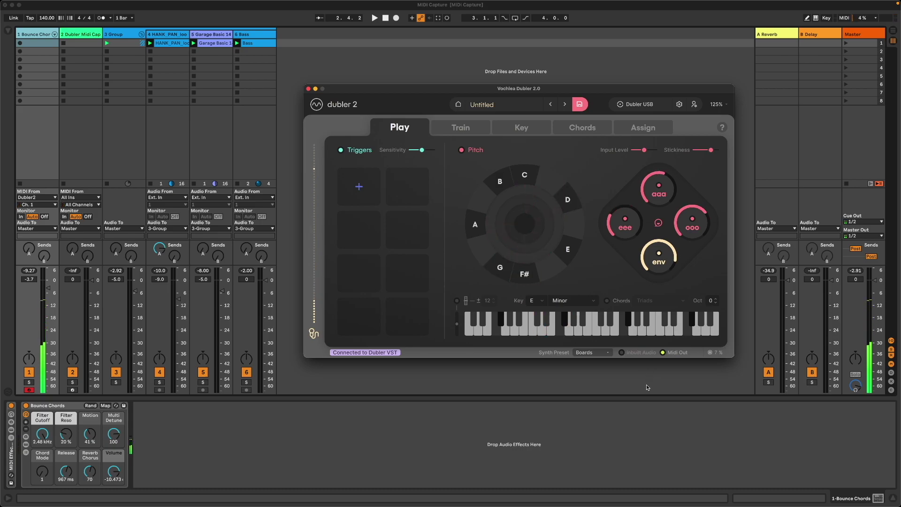
click(646, 385)
click(80, 43)
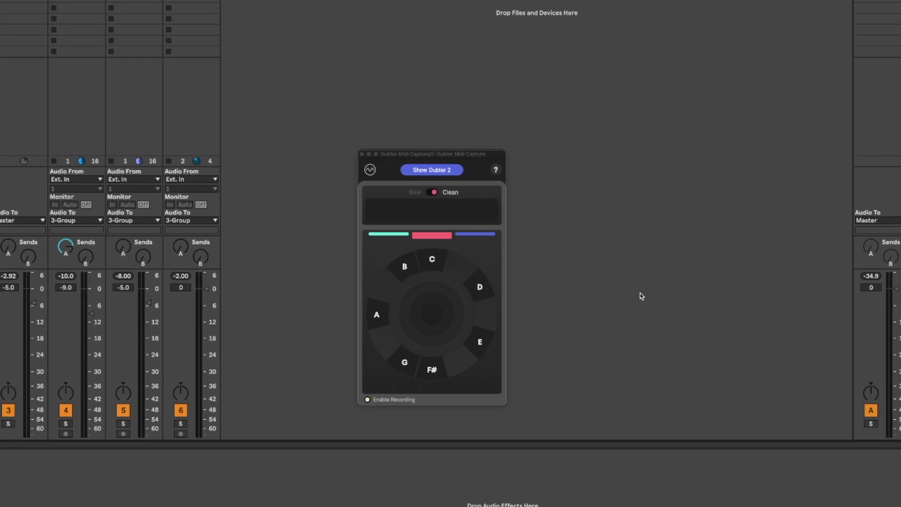
Capture a sung melody in Dubler Midi Capture, starting and stopping with Space
key(space)
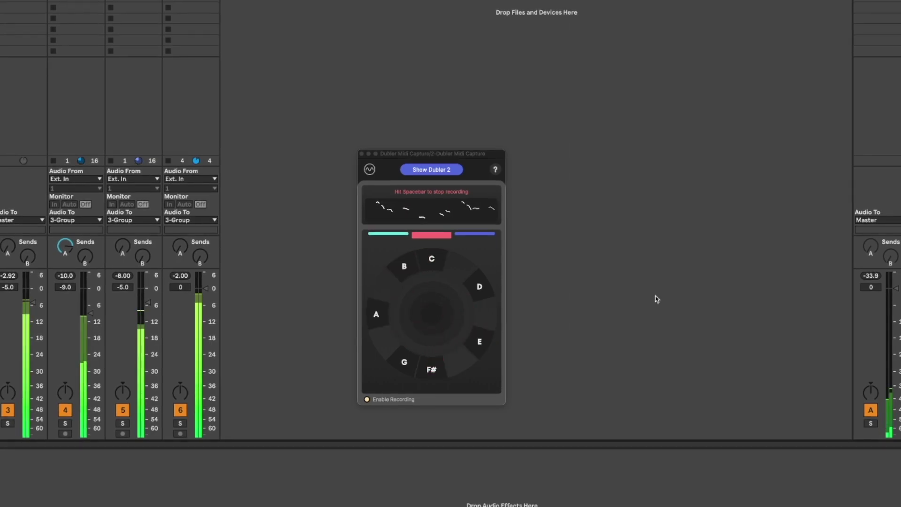
key(space)
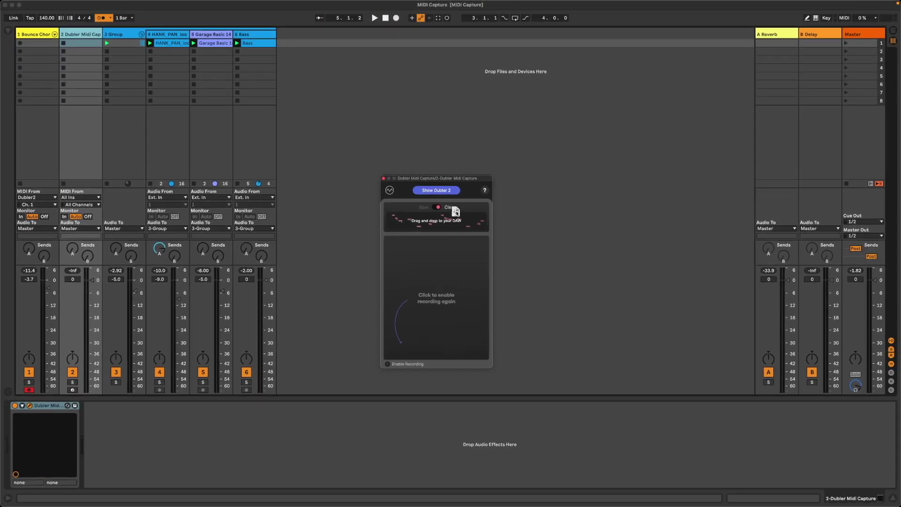
Drop the captured melody into Bounce Chords' first slot, turn off the metronome, and play scene 1
drag(456, 212, 43, 46)
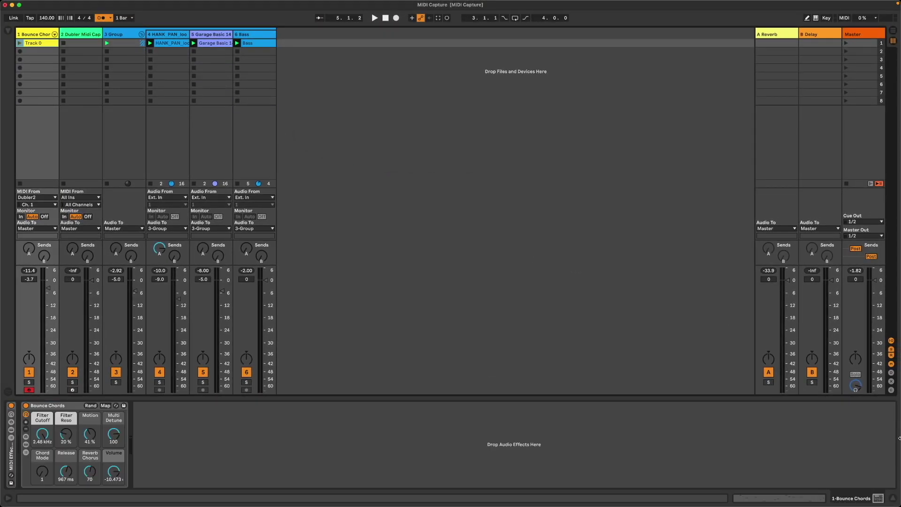
click(813, 498)
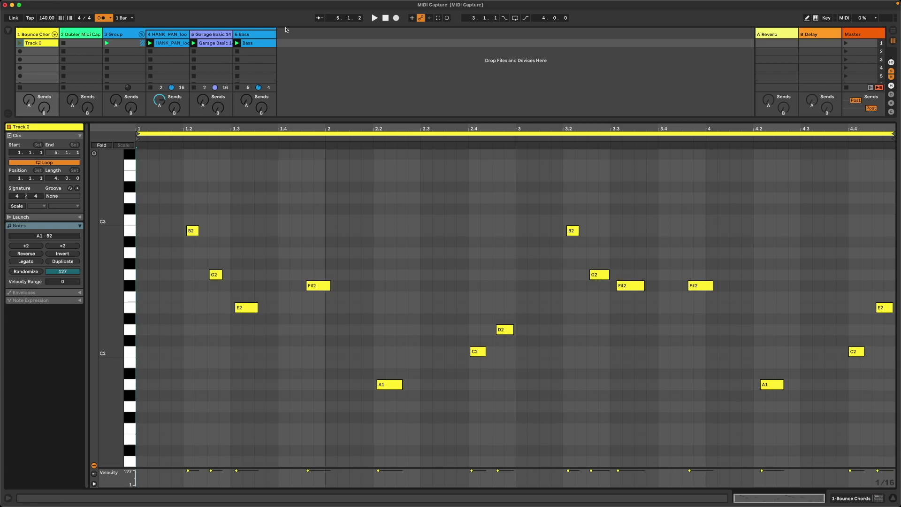
click(100, 18)
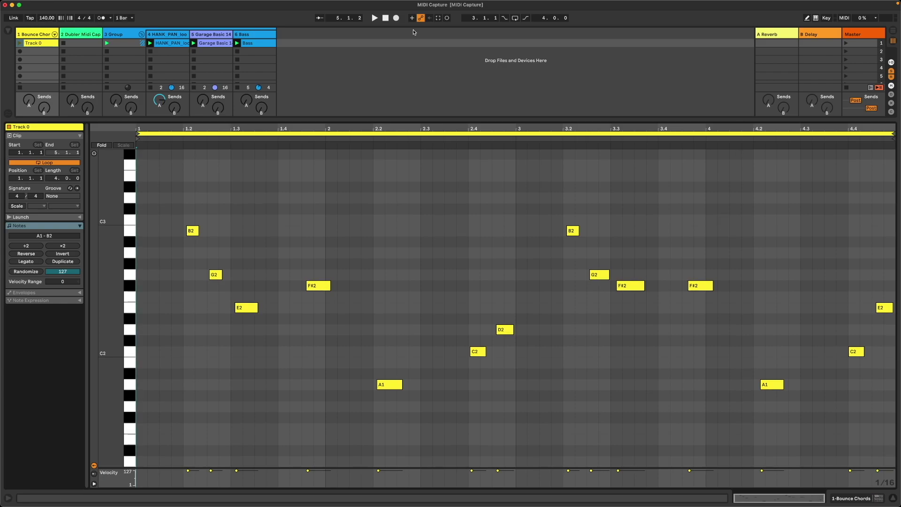
click(846, 43)
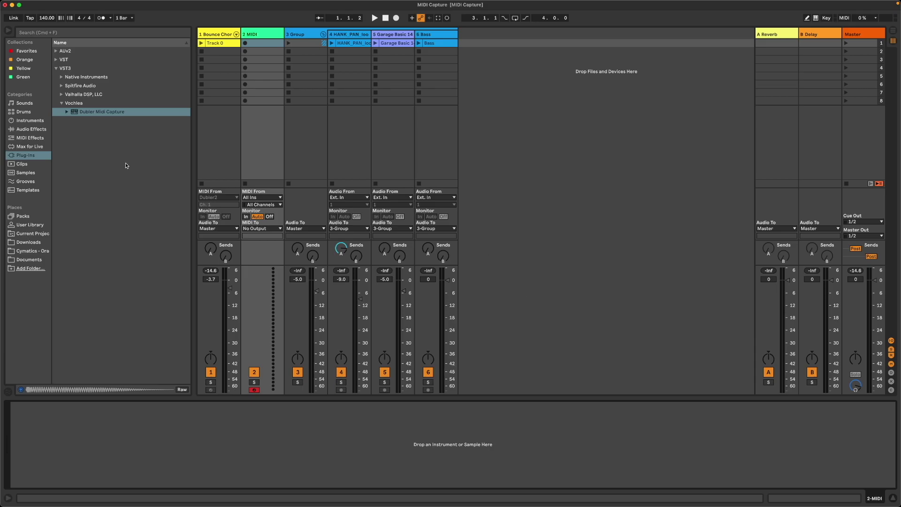
Add Dubler Midi Capture from Plug-Ins > VST3 > Vochlea to track 2
drag(100, 113, 282, 102)
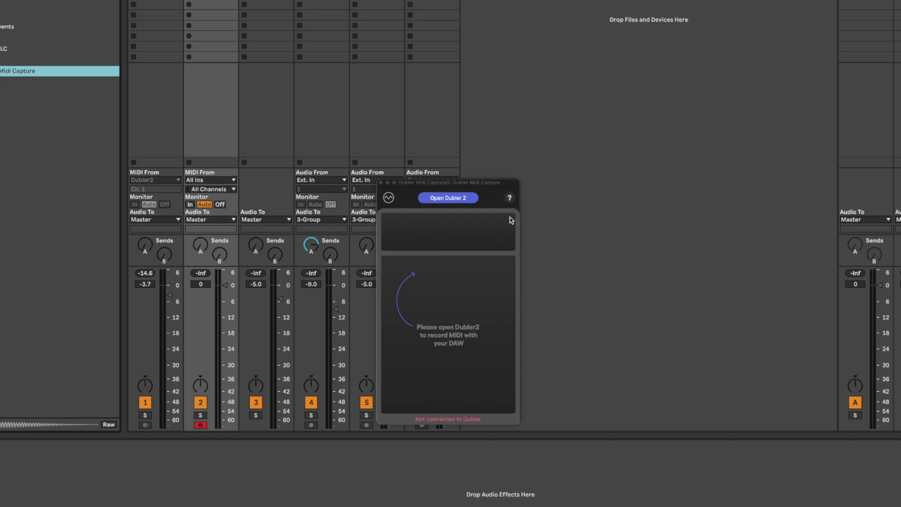
Launch Dubler 2 from the plugin and load the Untitled E Minor profile
click(445, 198)
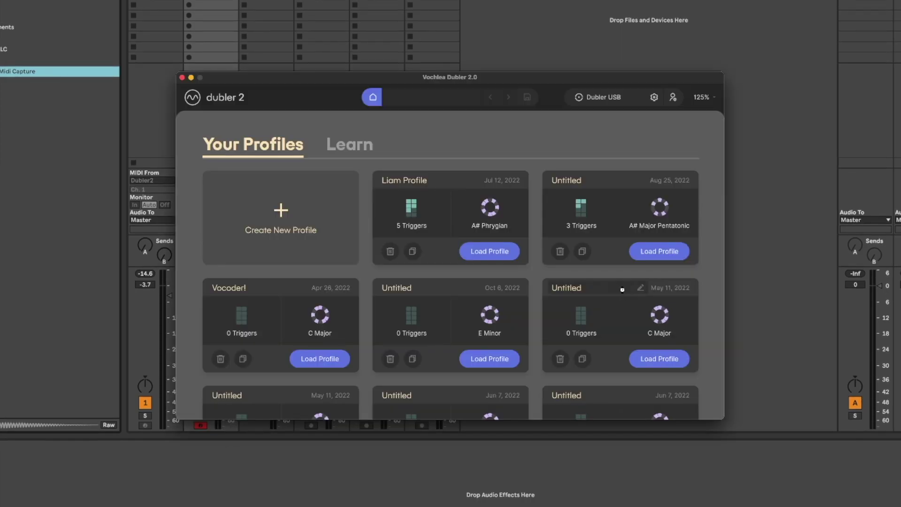
click(468, 314)
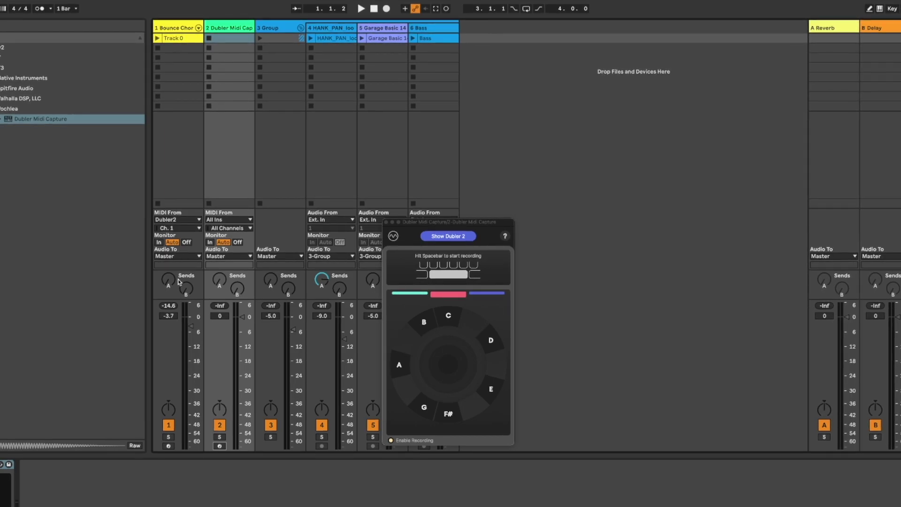
Arm track 1 and reopen track 2's Dubler Midi Capture window
click(168, 446)
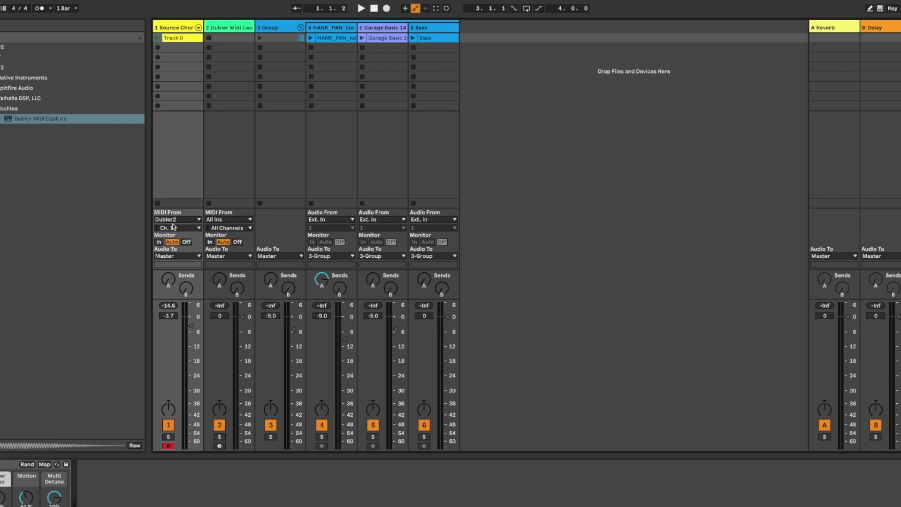
click(235, 29)
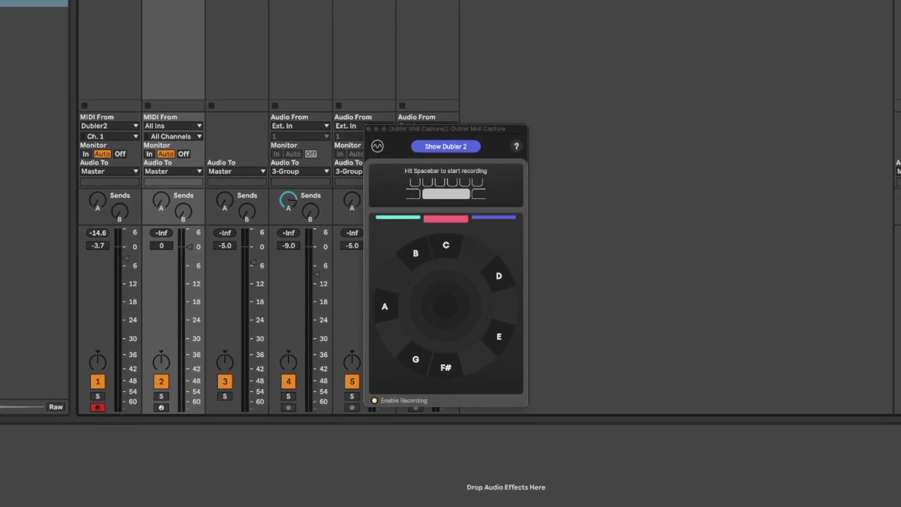
Record a short sung phrase in Dubler Midi Capture, using Space to start and stop
key(space)
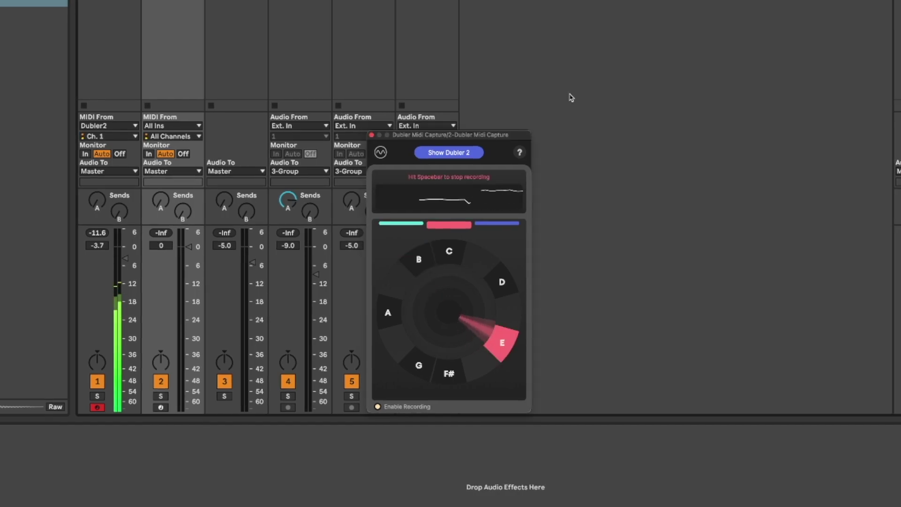
key(space)
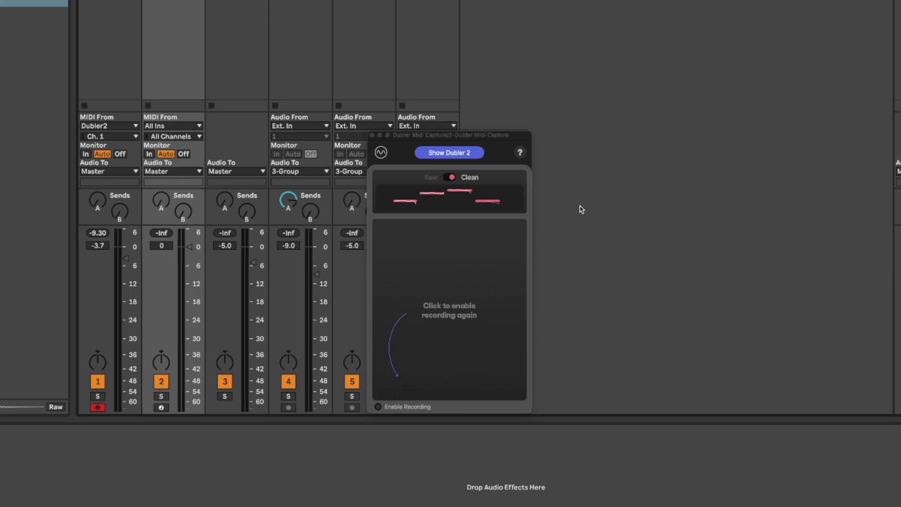
Compare Raw and Clean notes, keep Clean, and drag the phrase into track 1's second slot
click(449, 178)
click(450, 178)
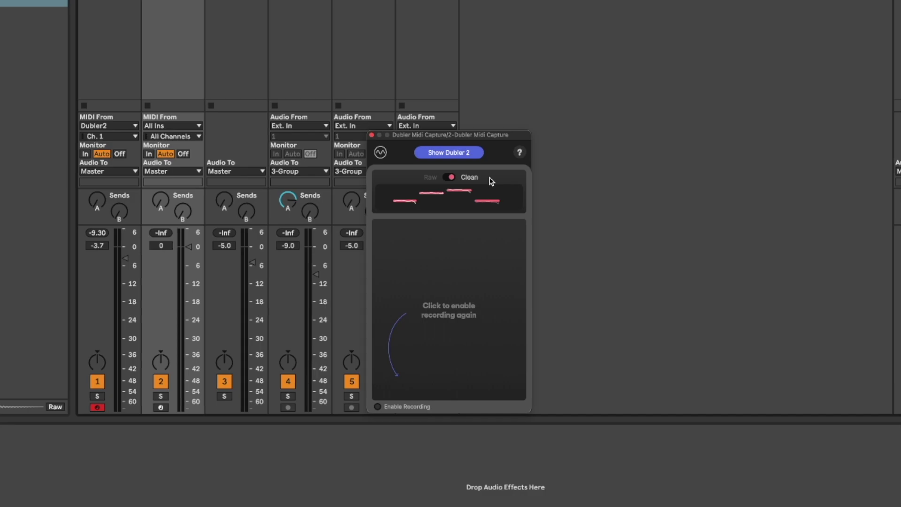
click(450, 177)
click(454, 177)
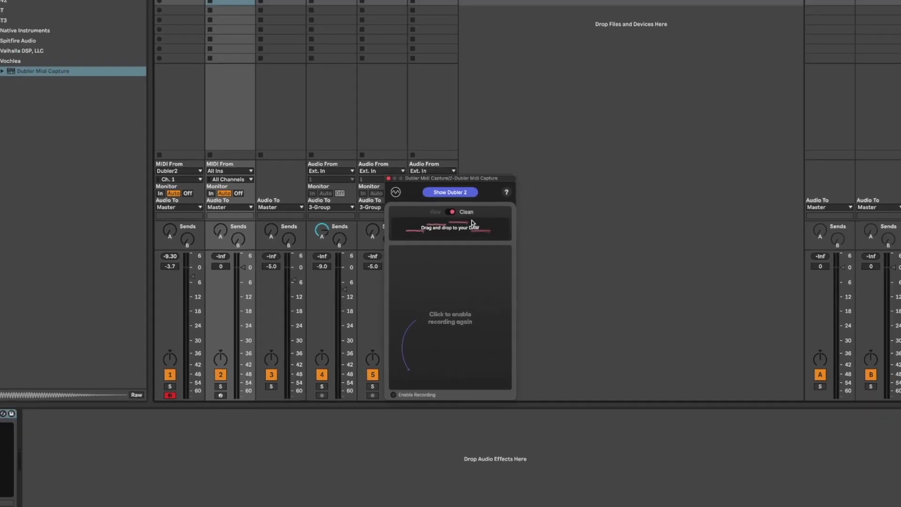
drag(472, 222, 180, 2)
drag(219, 52, 219, 53)
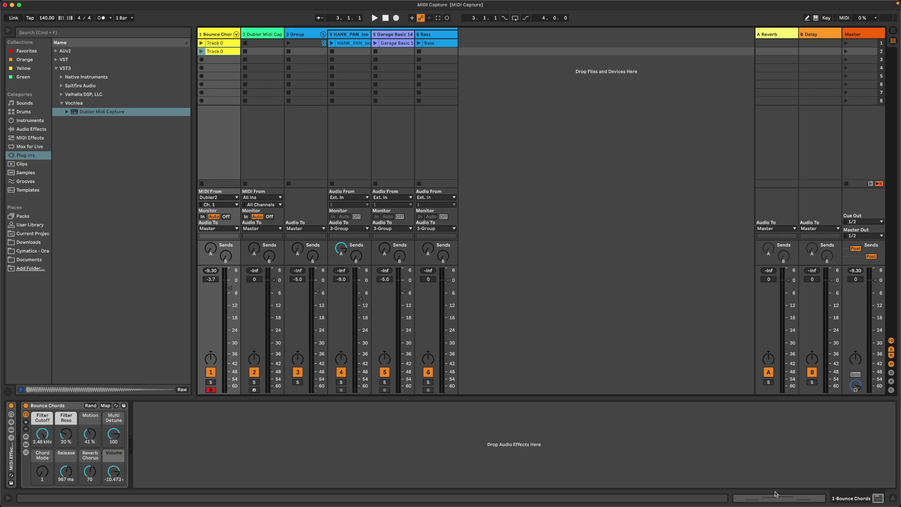
Show the second Track 0 clip's notes in the piano roll with Shift+Tab
key(shift+Tab)
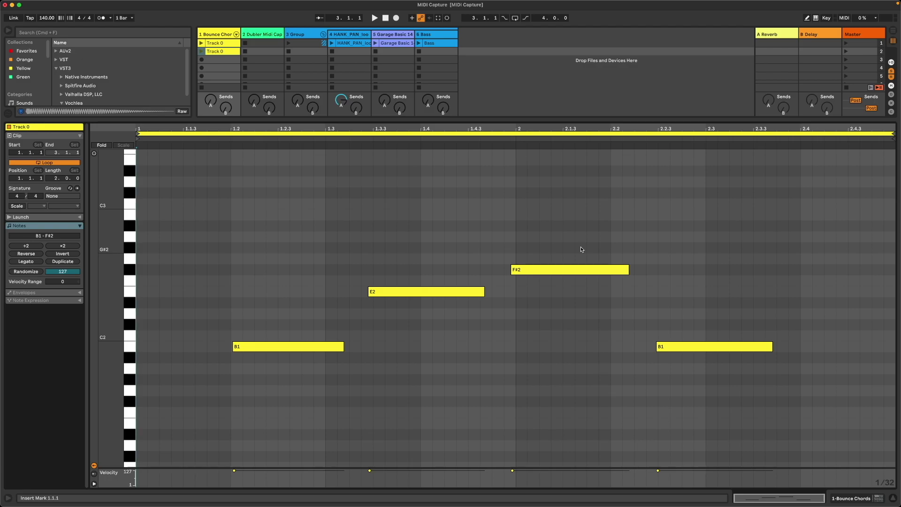
Reopen track 2's Dubler window, enable recording, and capture another sung phrase
click(254, 33)
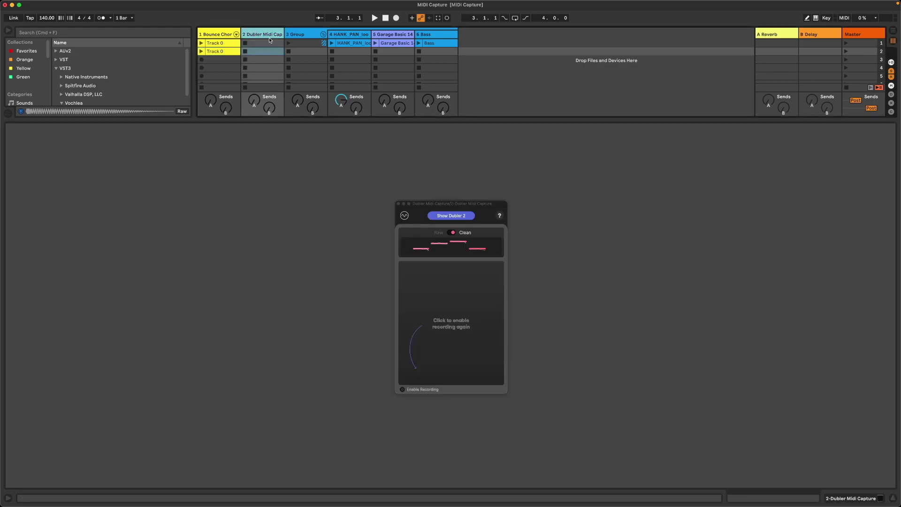
click(426, 391)
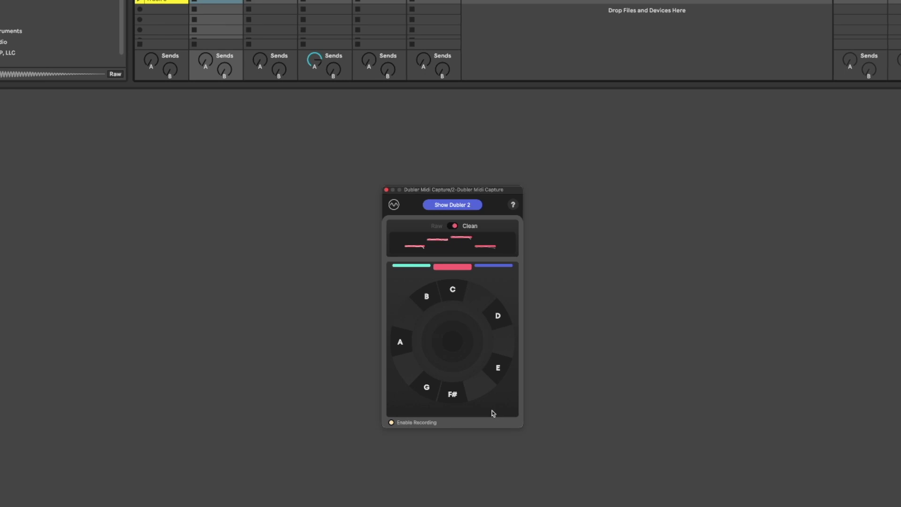
key(space)
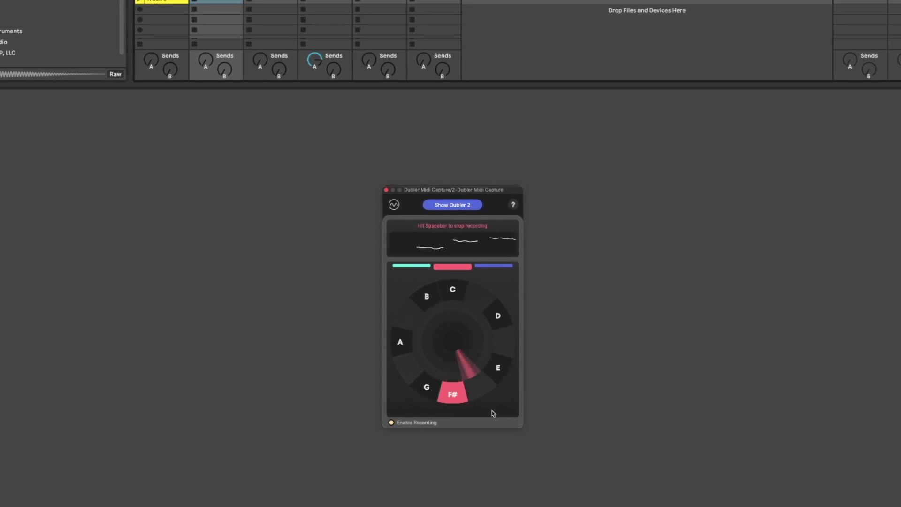
key(space)
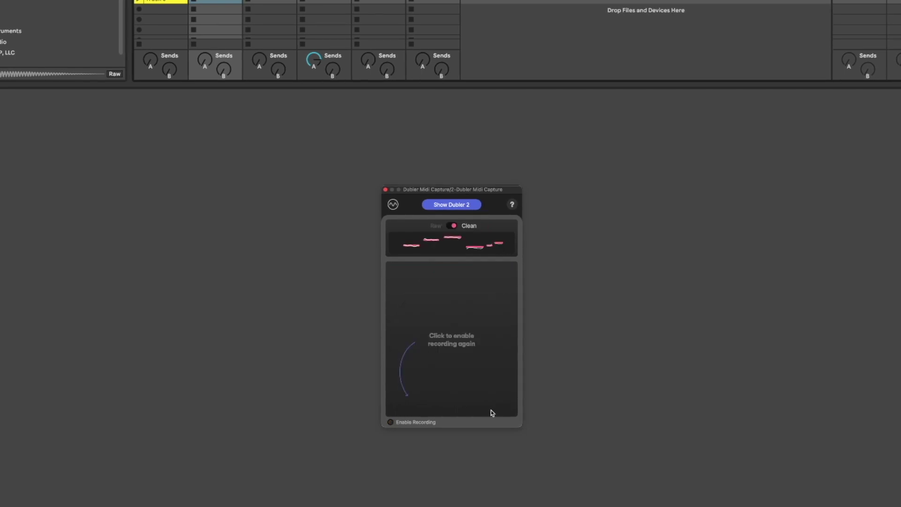
Re-arm recording in Dubler Midi Capture, then view its Triggers and Chords capture modes
click(492, 413)
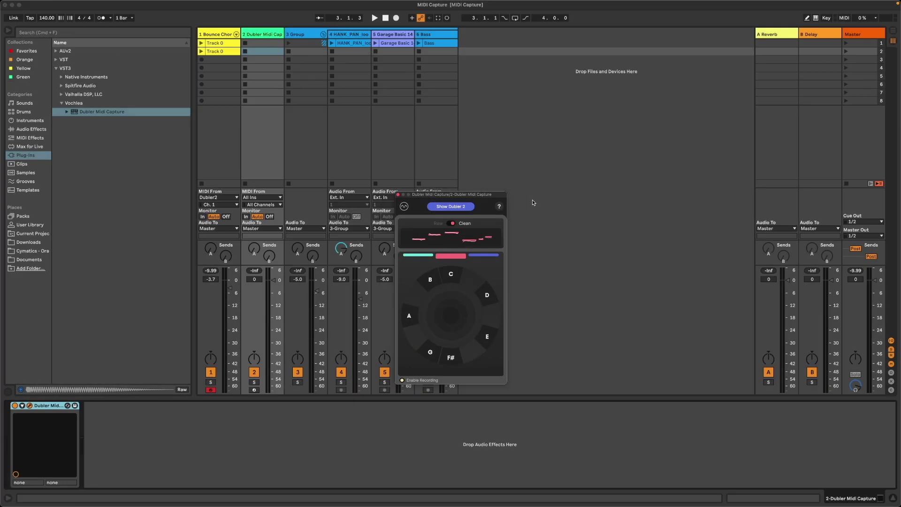
click(420, 256)
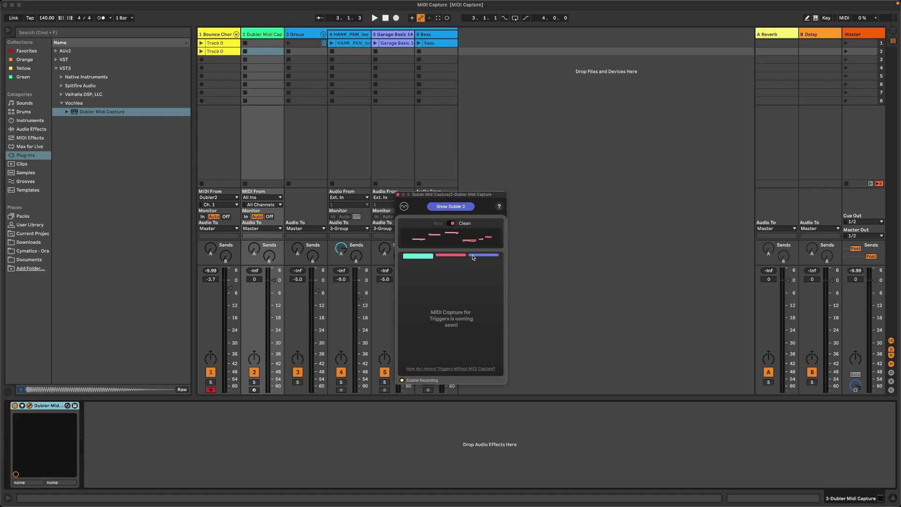
click(483, 256)
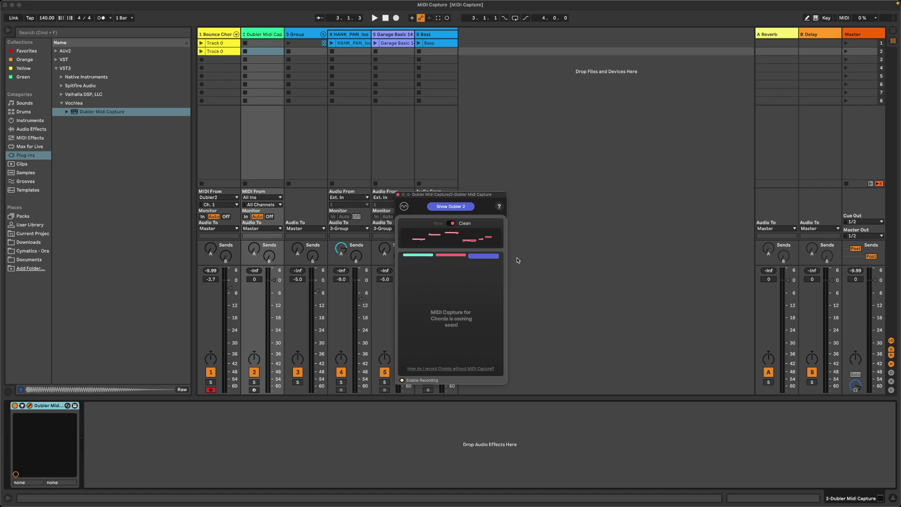